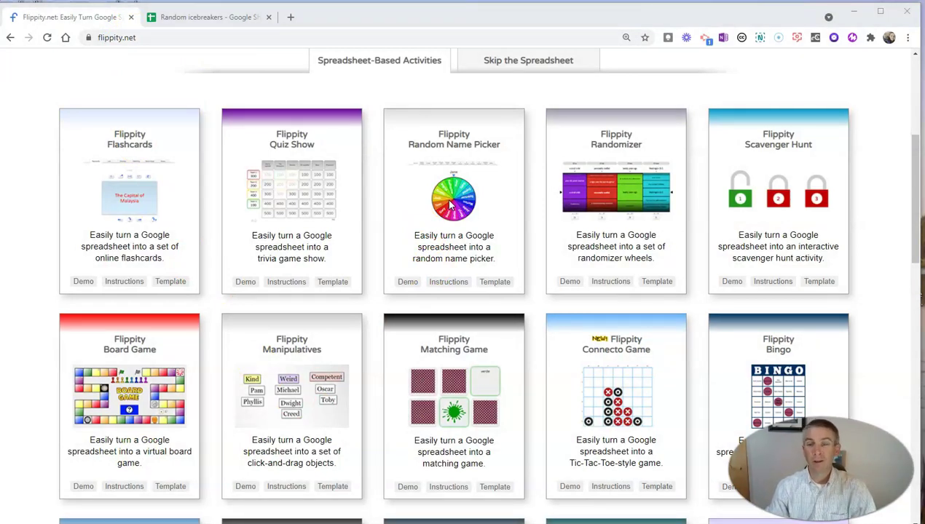
Open the Random Name Picker template from Flippity's spreadsheet-based activities page.
click(449, 222)
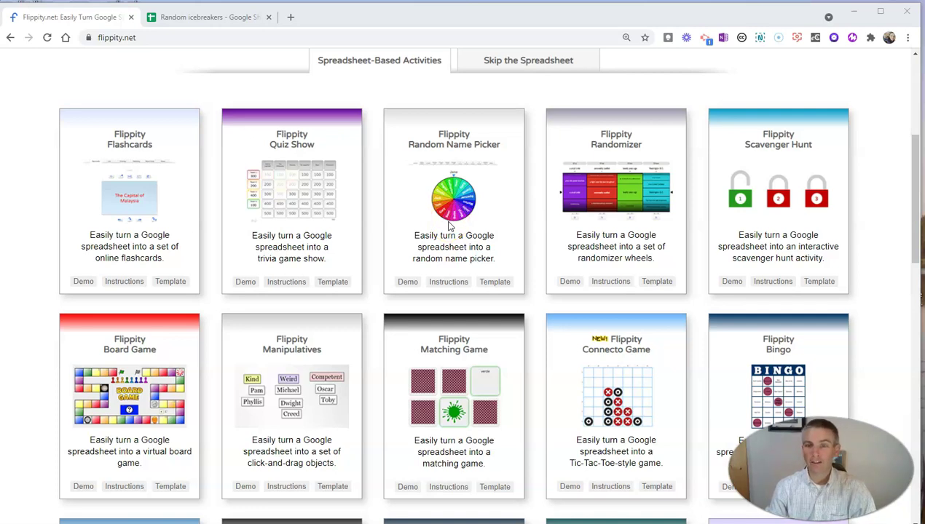
click(495, 283)
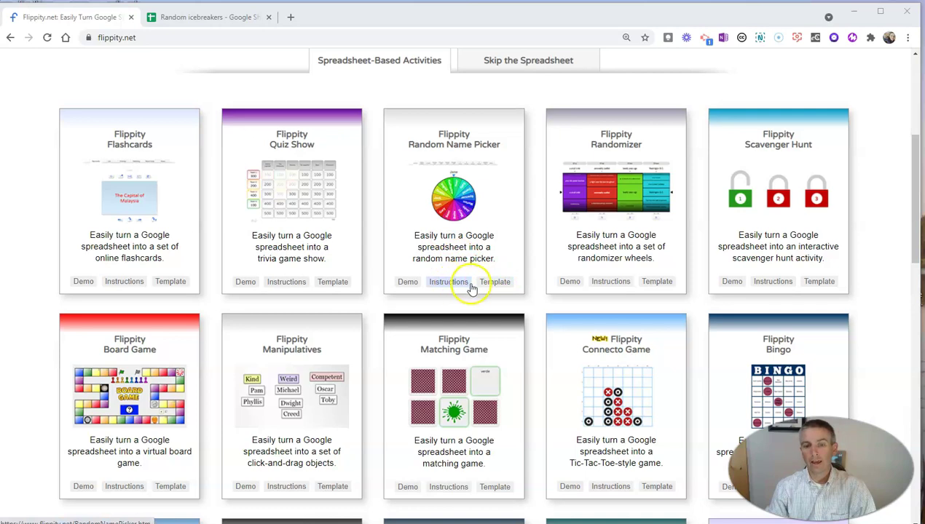
Save a personal copy of the Flippity.net Random Name Picker Template with its 15 sample names.
click(482, 285)
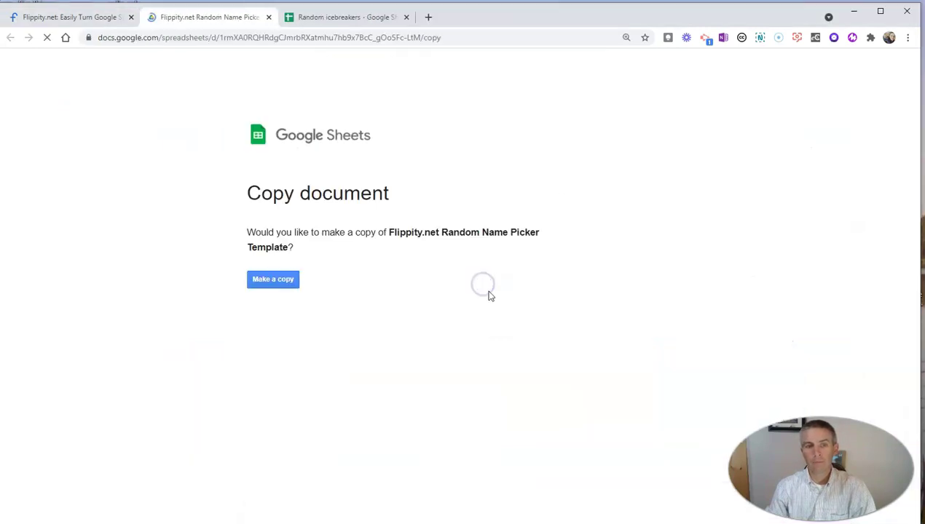
click(281, 287)
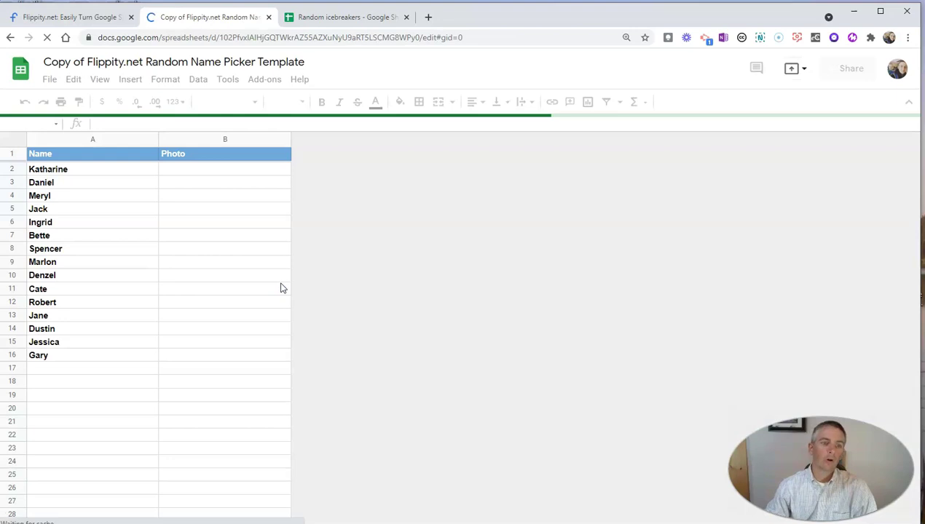
Replace A2's name with 'Would you rather be too hot or too cold?', then go to the Random icebreakers spreadsheet.
double_click(58, 169)
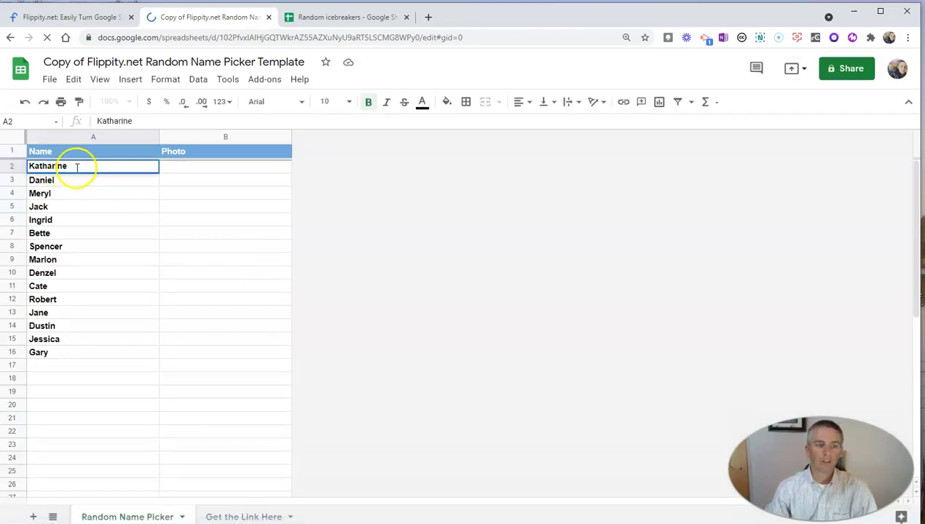
double_click(49, 166)
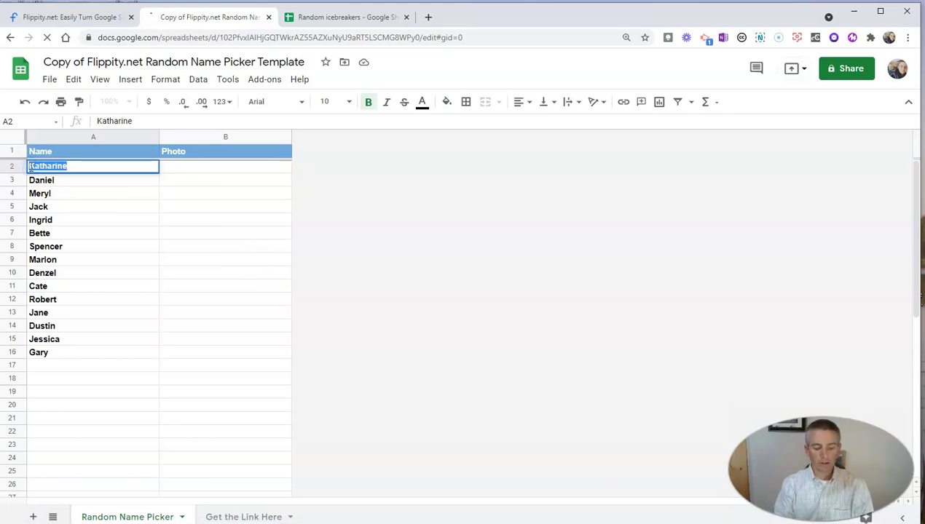
text(Would you r)
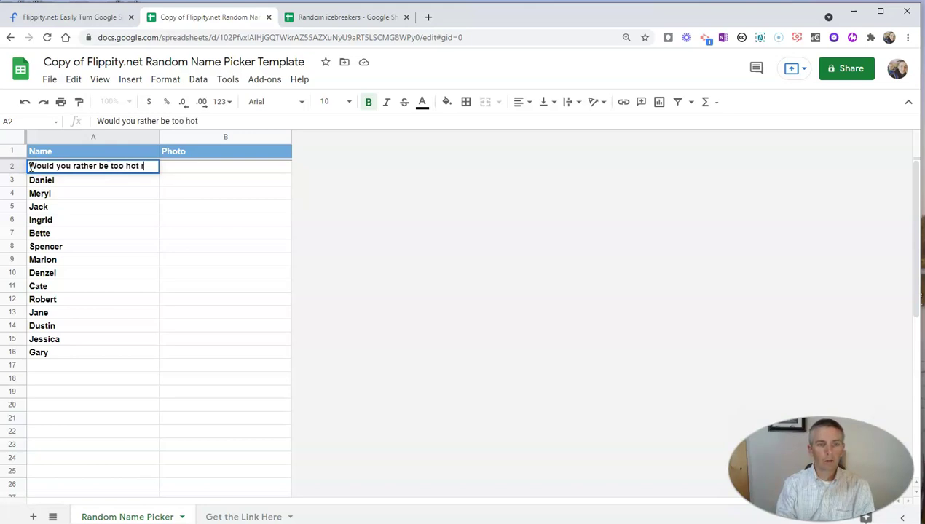
text(too cold?)
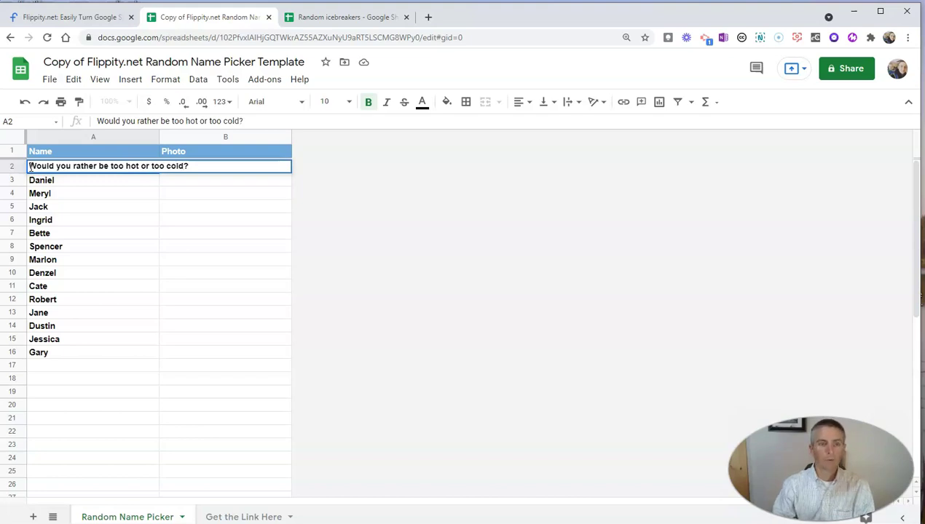
click(73, 182)
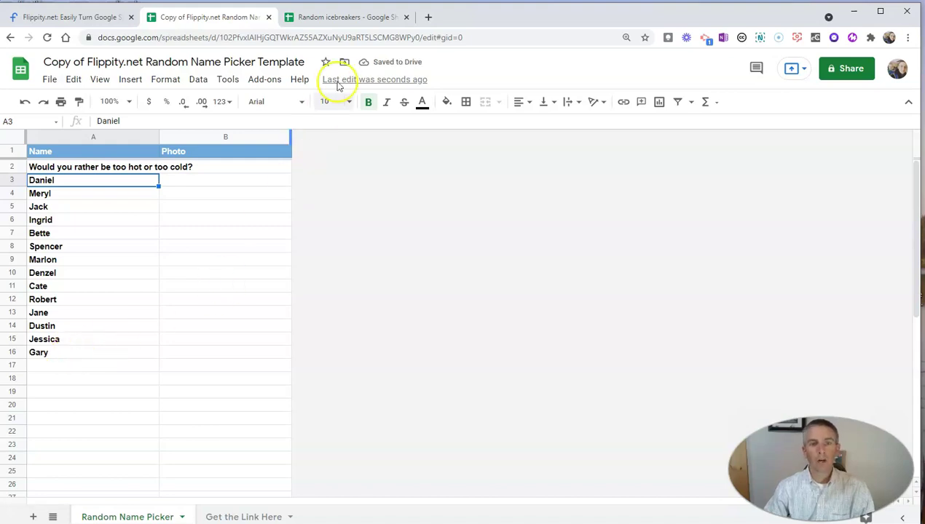
click(329, 18)
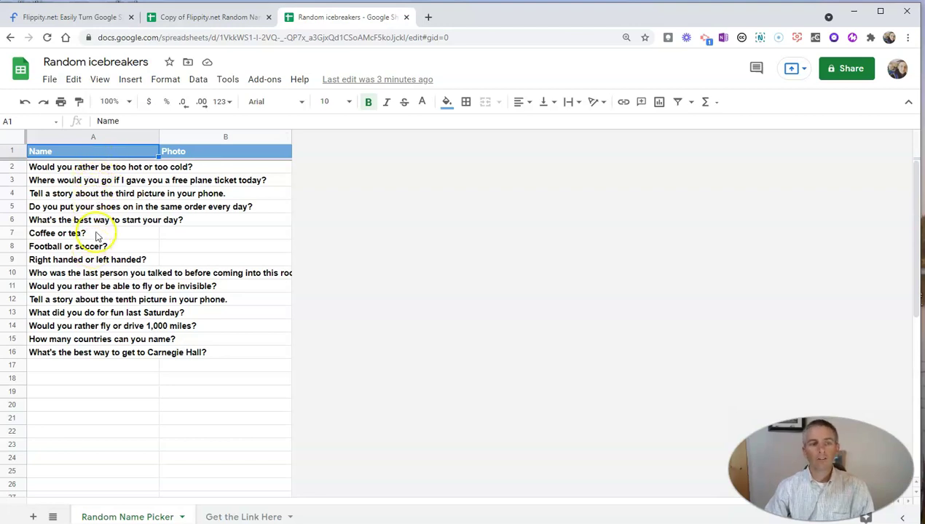
click(49, 80)
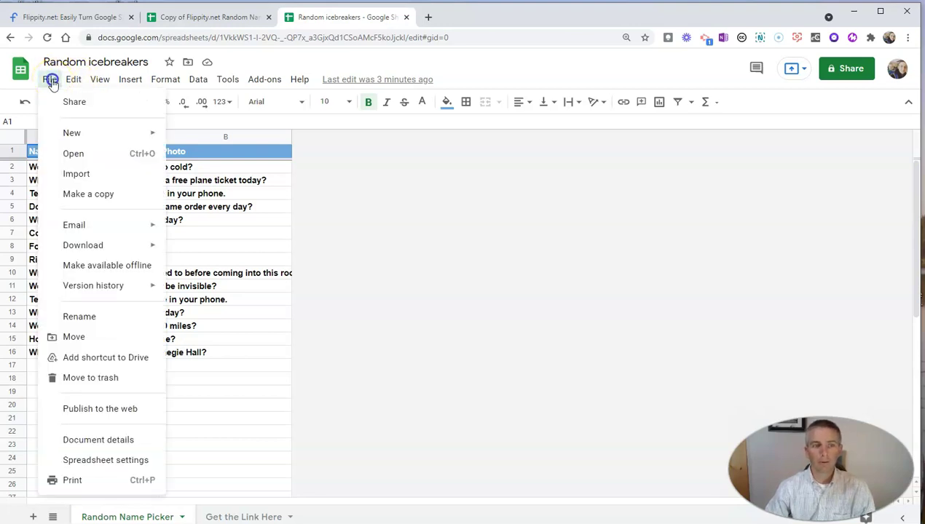
click(115, 411)
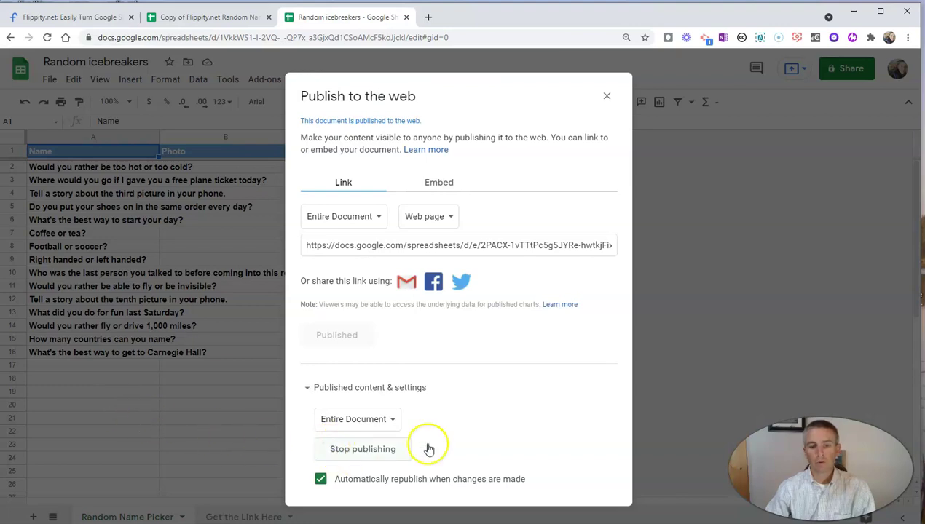
click(606, 96)
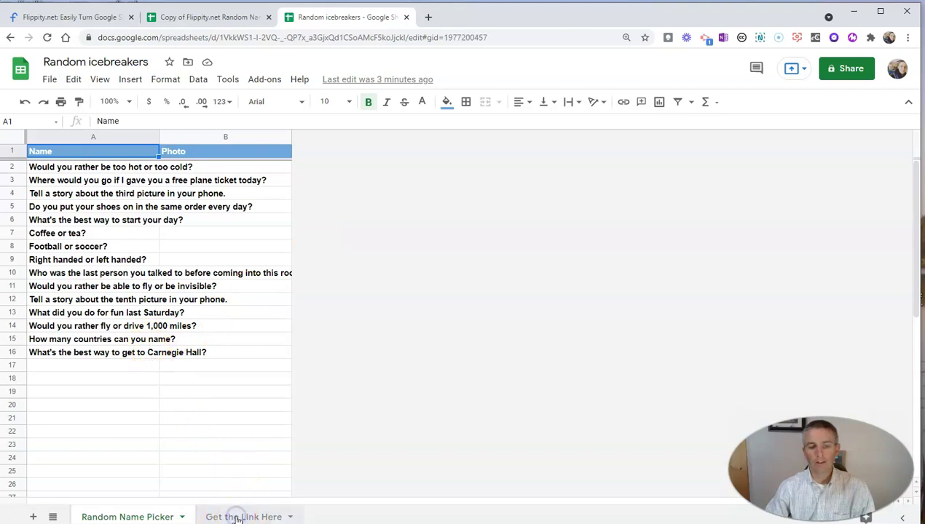
Open the Flippity spinner link from cell A2 of the Get the Link Here sheet.
click(237, 517)
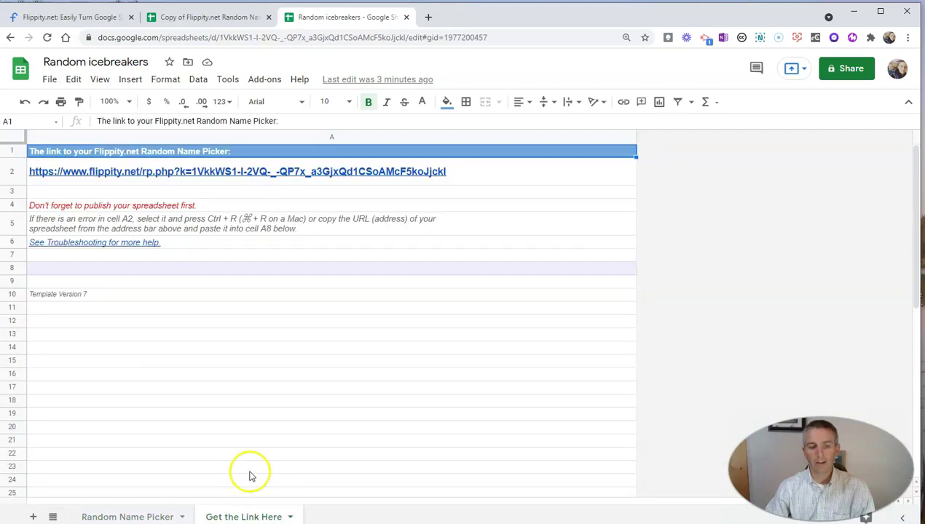
click(205, 173)
click(137, 201)
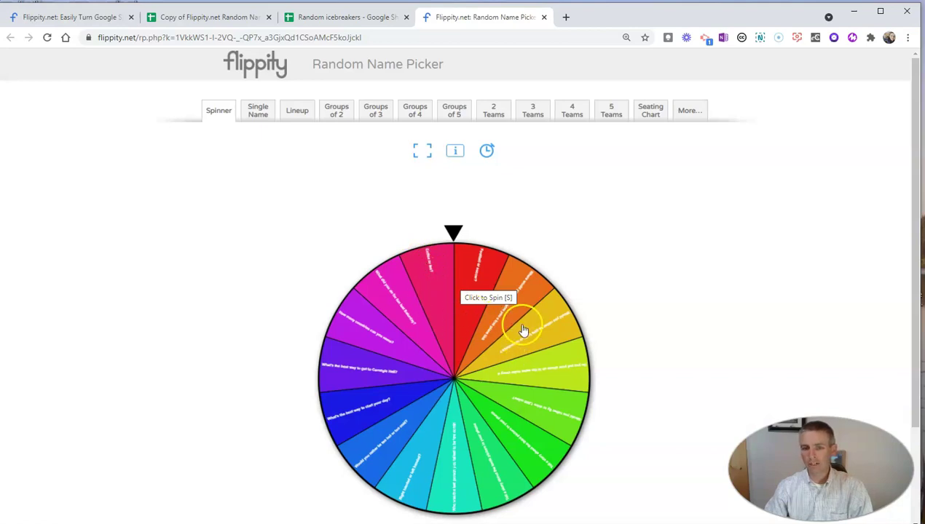
Spin the icebreaker wheel, then spin again full screen, landing on 'Would you rather fly or drive 1,000 miles?'.
click(442, 313)
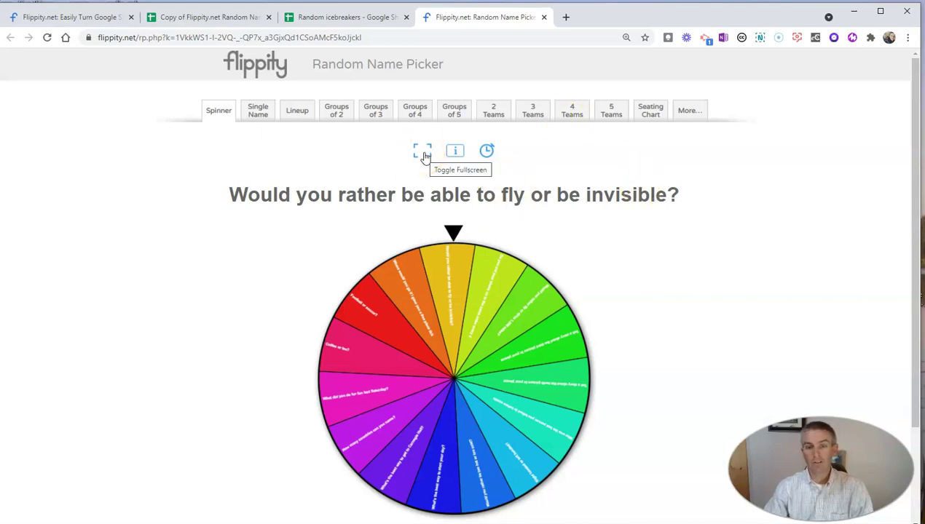
click(422, 153)
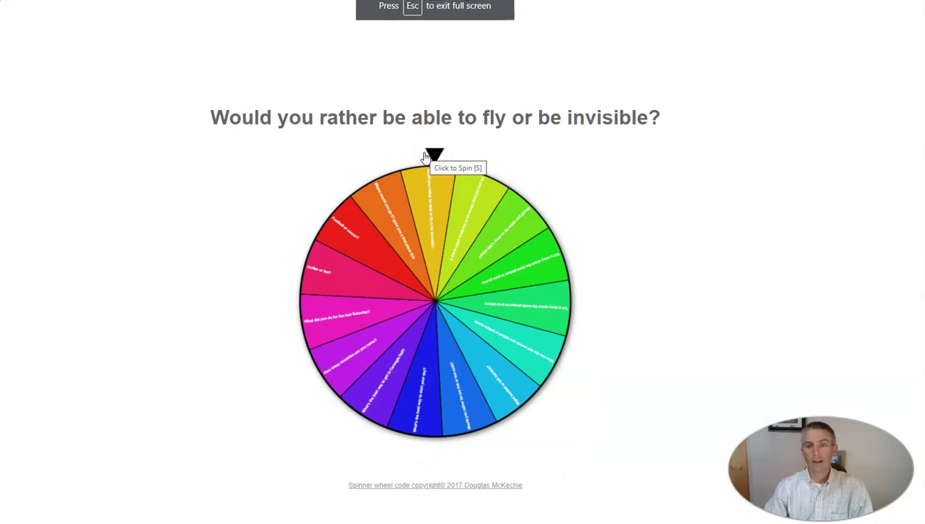
click(449, 272)
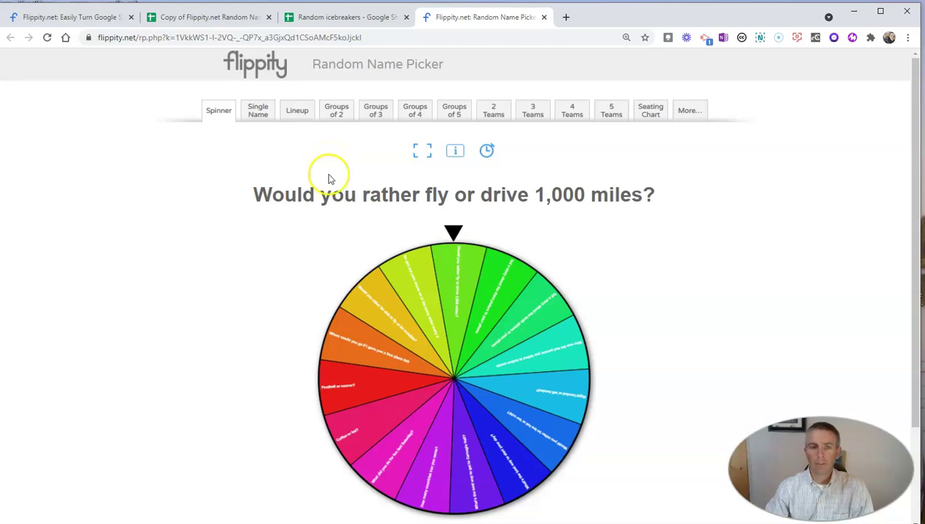
View the questions one at a time in Single Name mode, stepping through several.
click(259, 111)
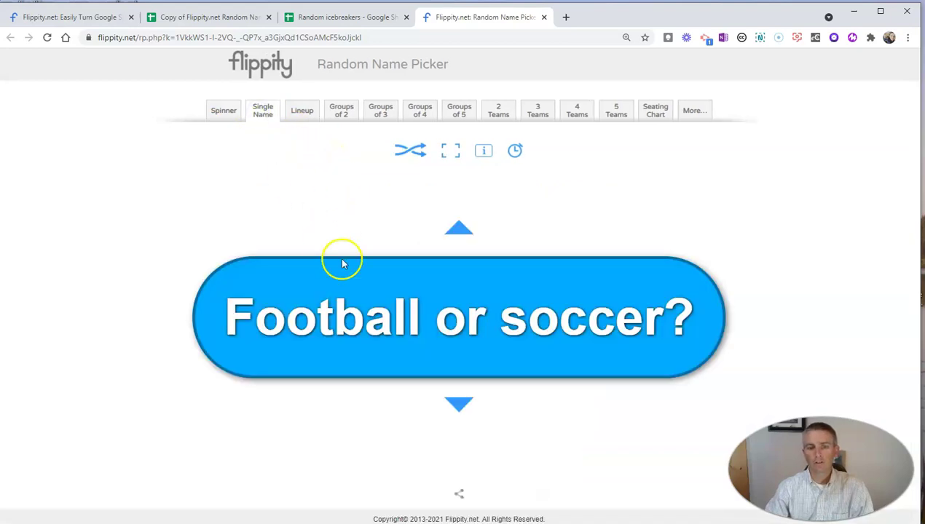
click(464, 227)
click(464, 227)
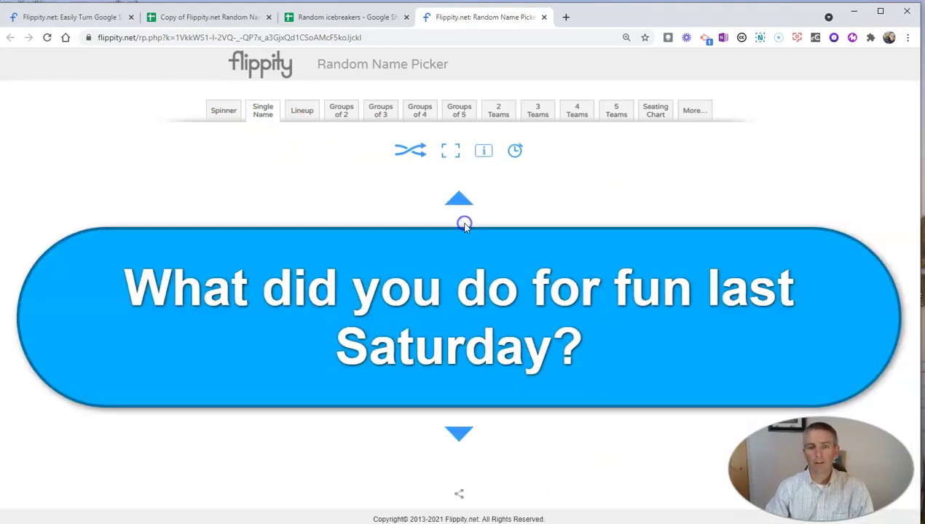
click(460, 200)
click(460, 200)
click(460, 200)
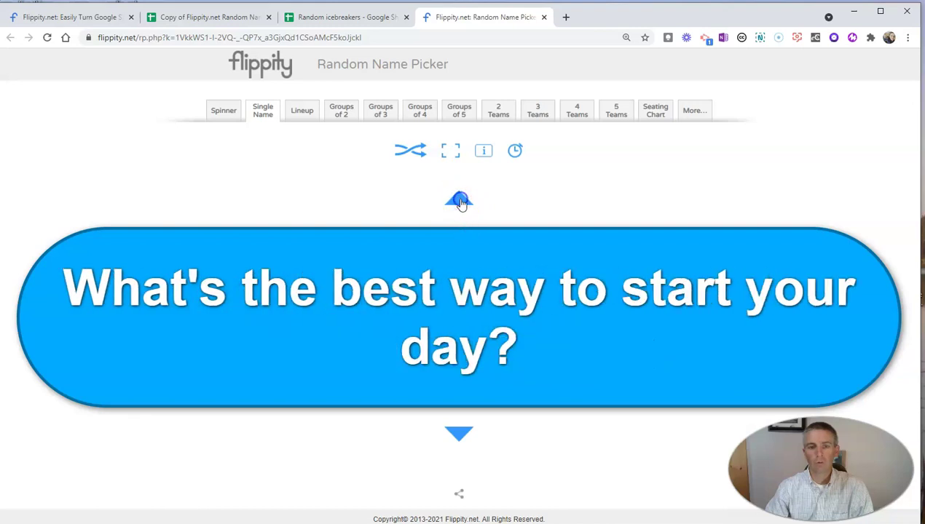
click(460, 200)
click(460, 200)
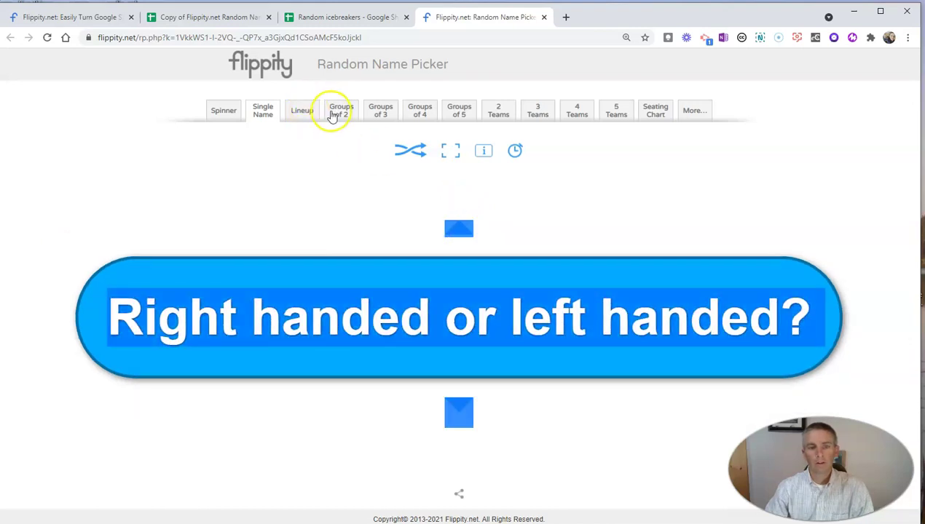
Show all questions as a numbered Lineup and step back through it.
click(304, 112)
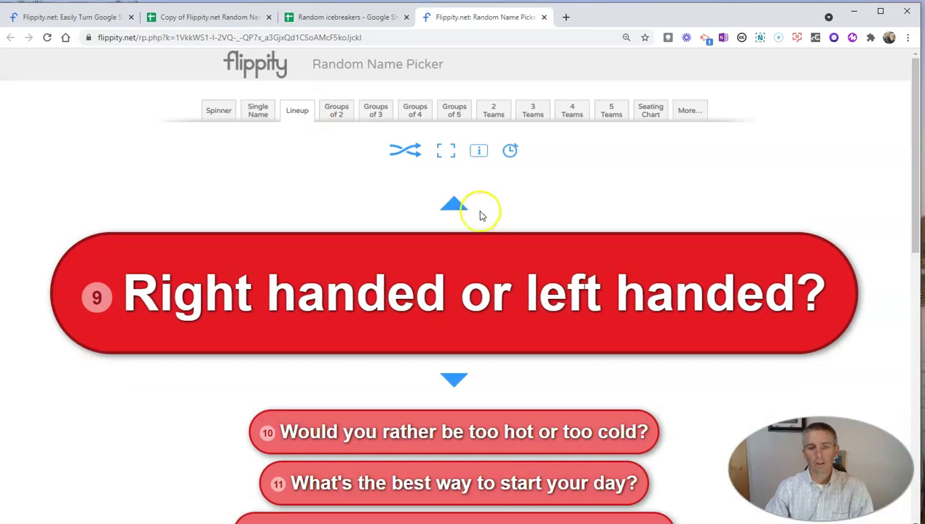
click(458, 204)
click(458, 205)
click(458, 206)
click(459, 205)
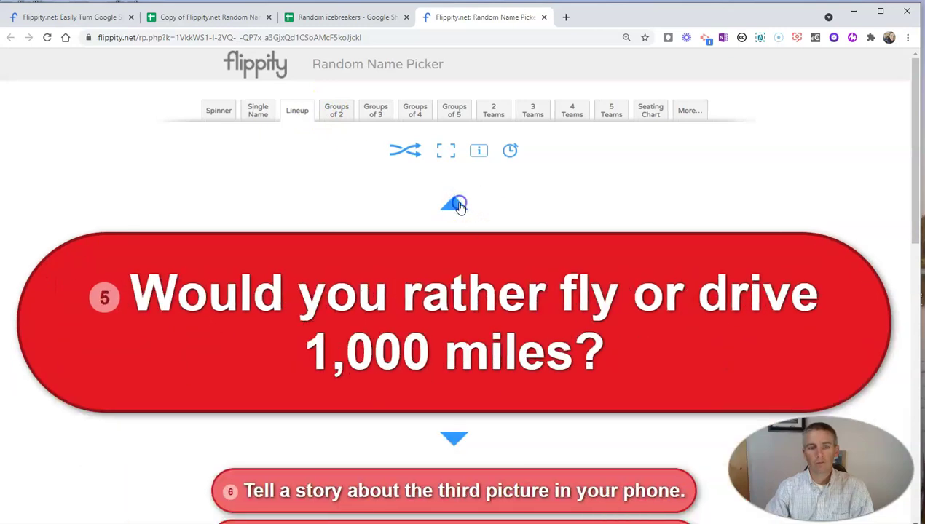
Split the questions into groups of 2, then groups of 3, and browse the More... modes list.
click(335, 113)
click(373, 111)
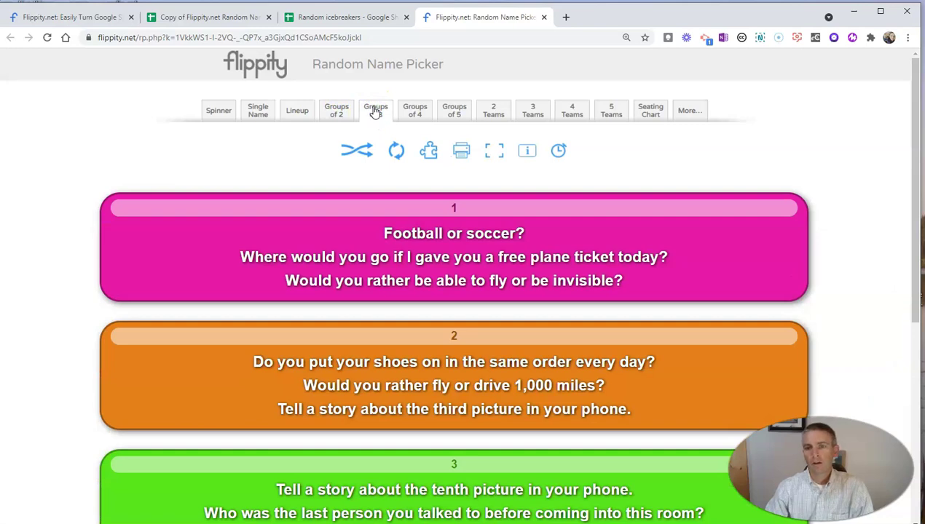
click(688, 112)
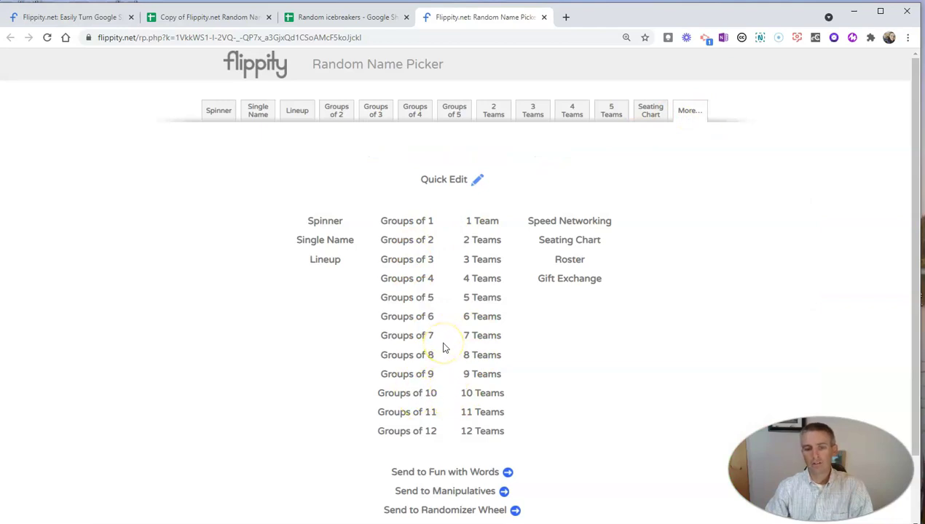
scroll(443, 364, down, 1)
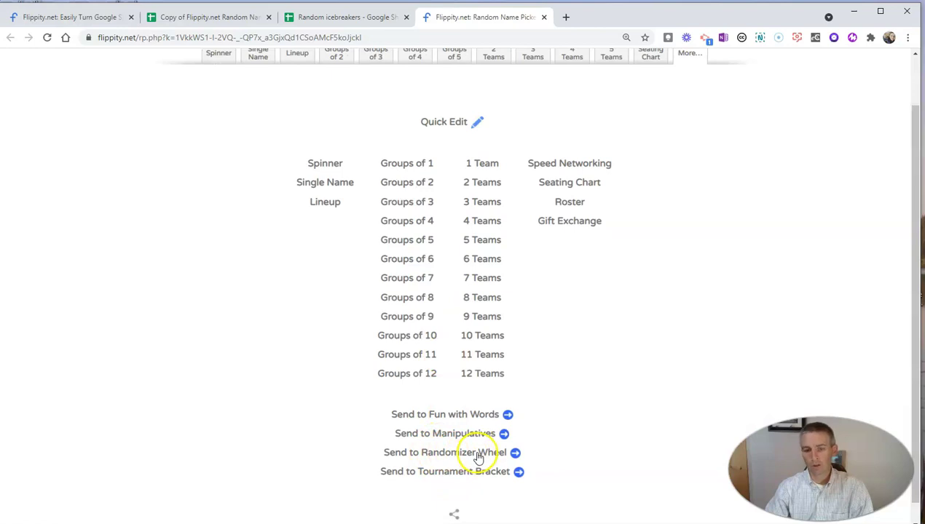
scroll(331, 425, up, 1)
Cycle through Single Name, Spinner, Single Name and Lineup views, stepping back one lineup item.
click(256, 114)
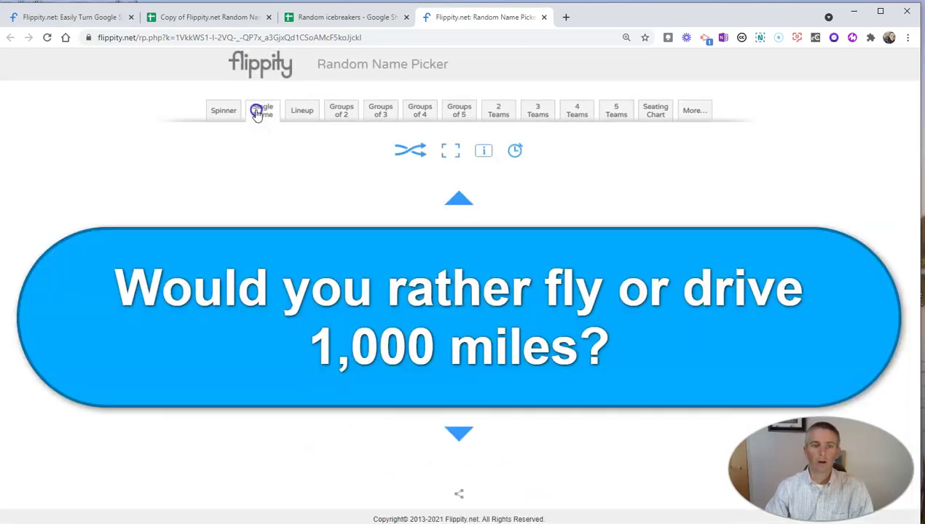
click(223, 114)
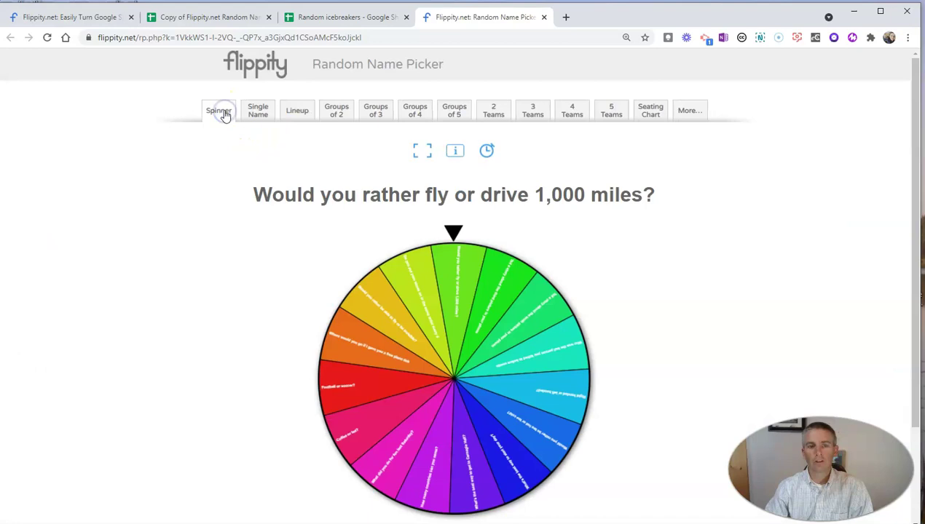
click(263, 110)
click(300, 111)
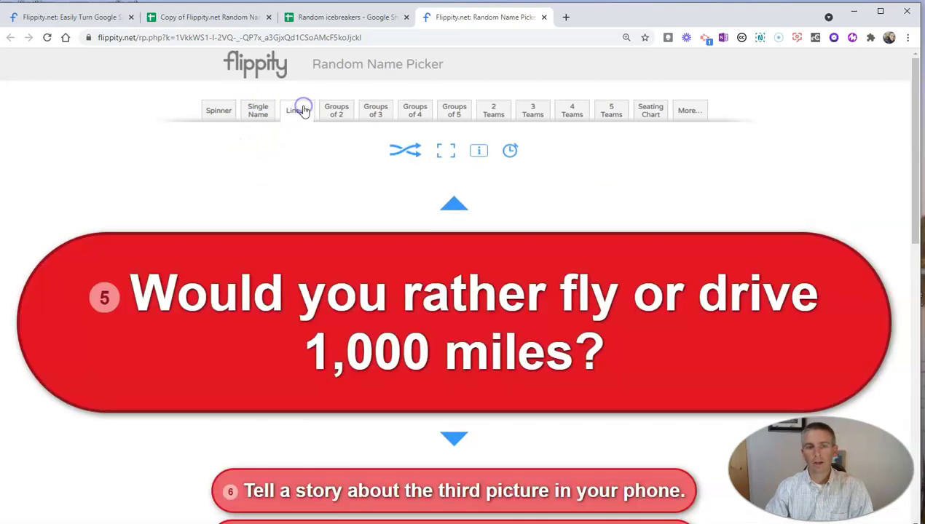
click(454, 206)
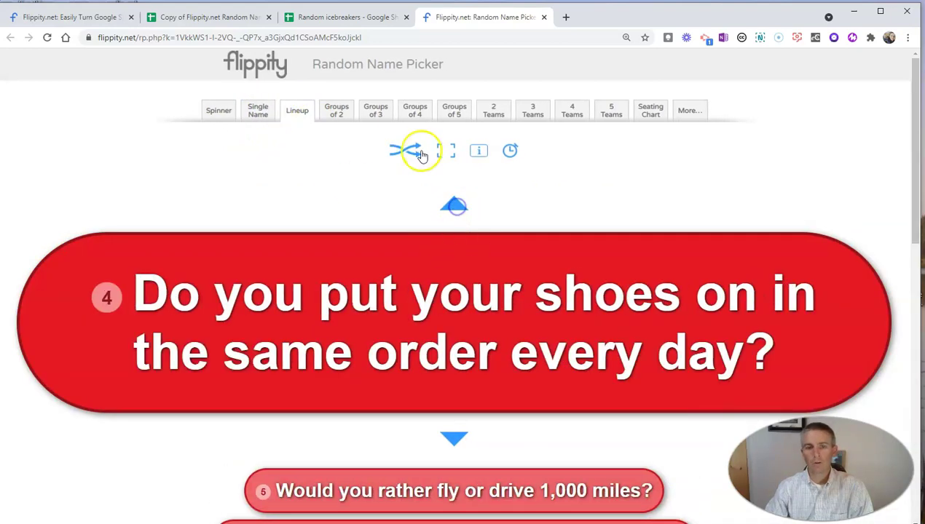
Shuffle the lineup three times, step back through it, and return to the spinner wheel.
click(414, 153)
click(415, 153)
click(415, 153)
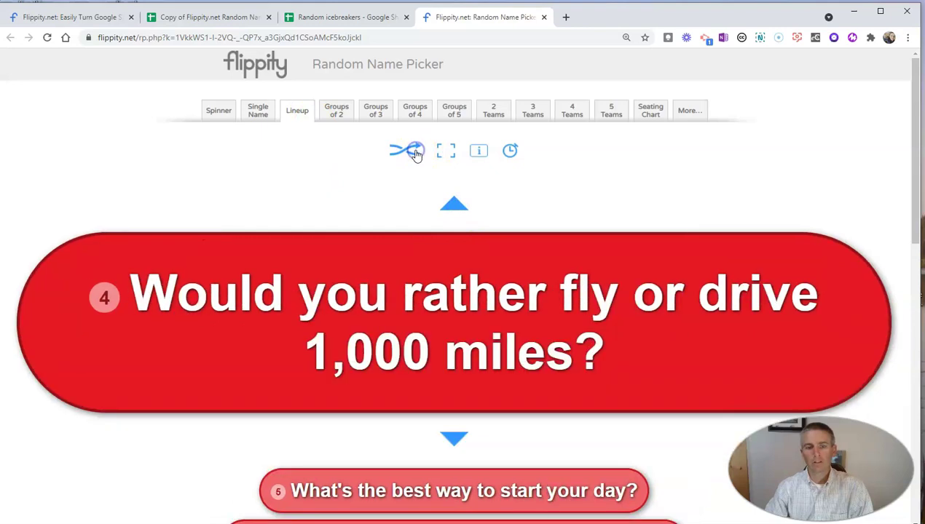
click(452, 208)
click(453, 208)
click(452, 209)
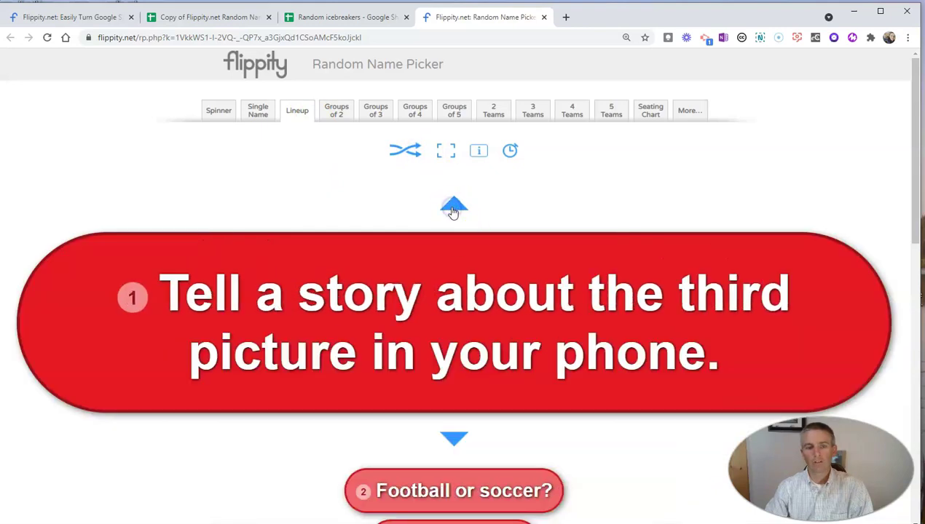
click(451, 209)
click(451, 210)
click(220, 117)
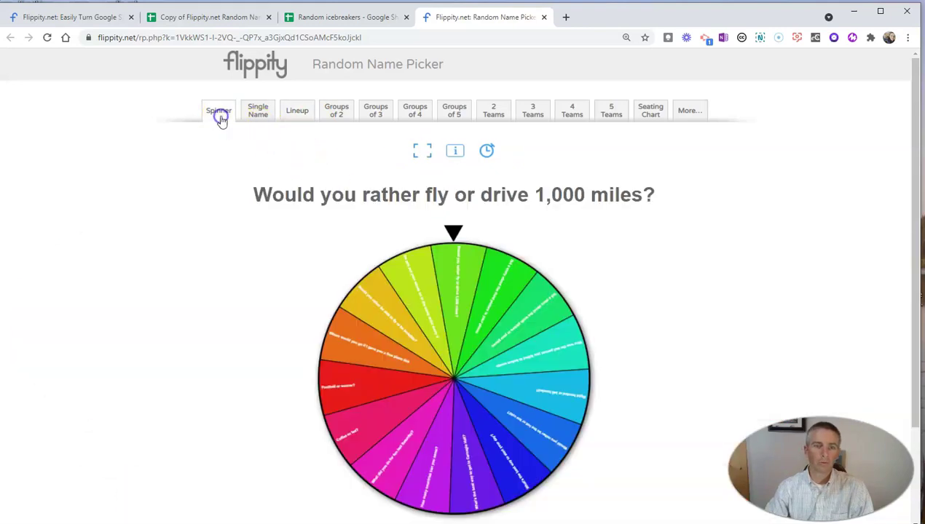